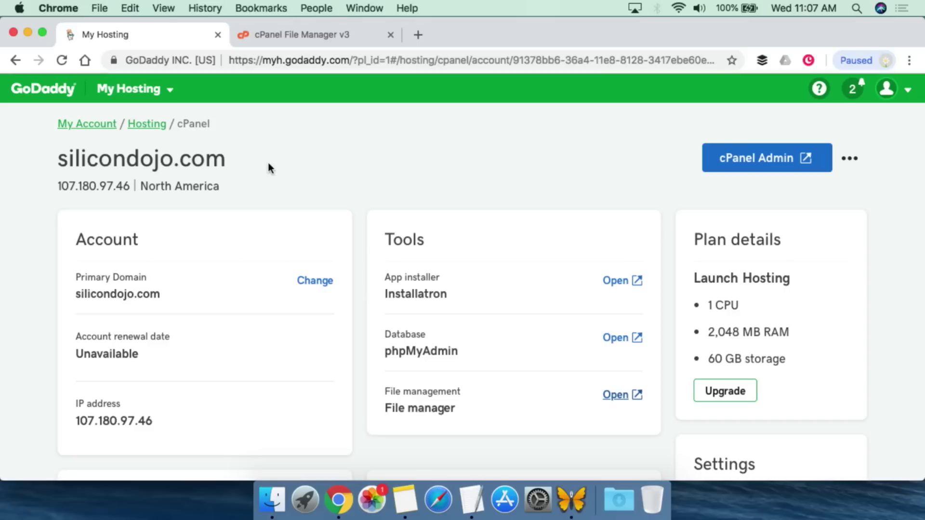
Step: Highlight the silicondojo.com domain, its IP 107.180.97.46 and the phpMyAdmin tool on the hosting page
triple_click(165, 164)
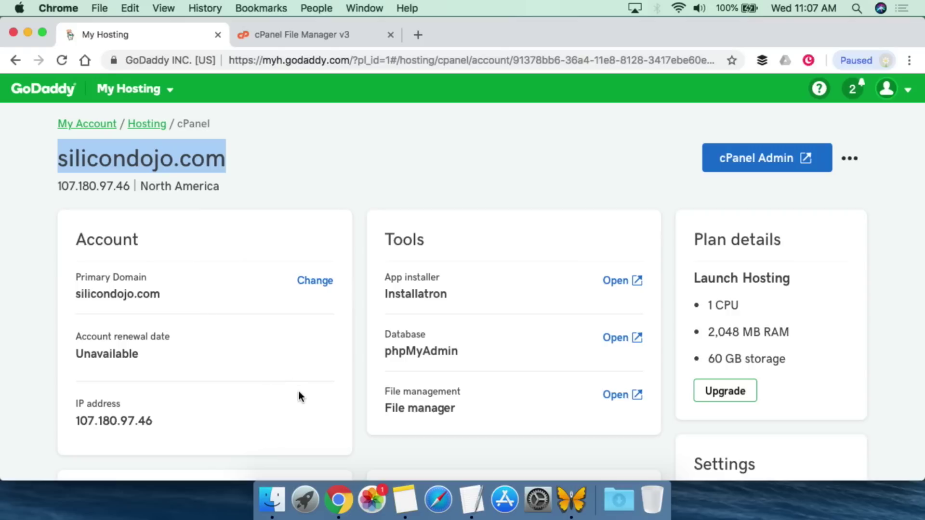
scroll(284, 331, "down", 1)
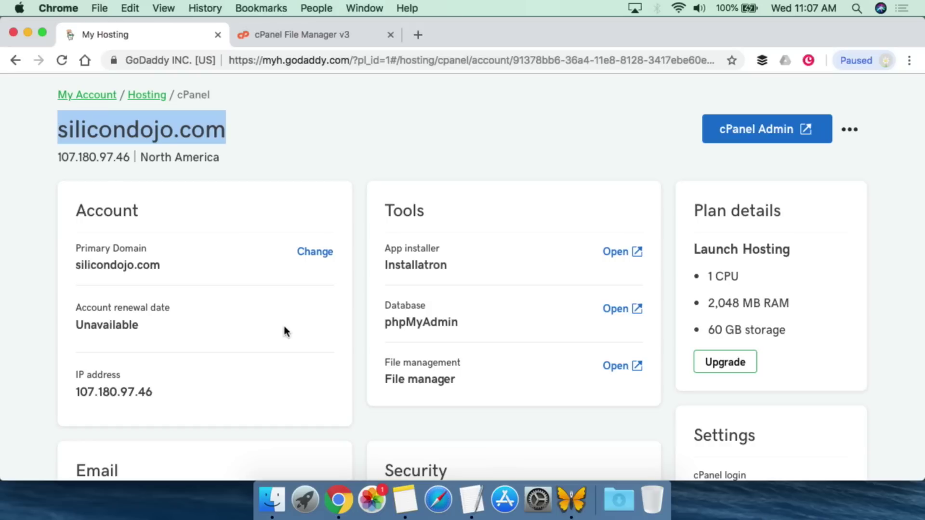
scroll(285, 330, "down", 3)
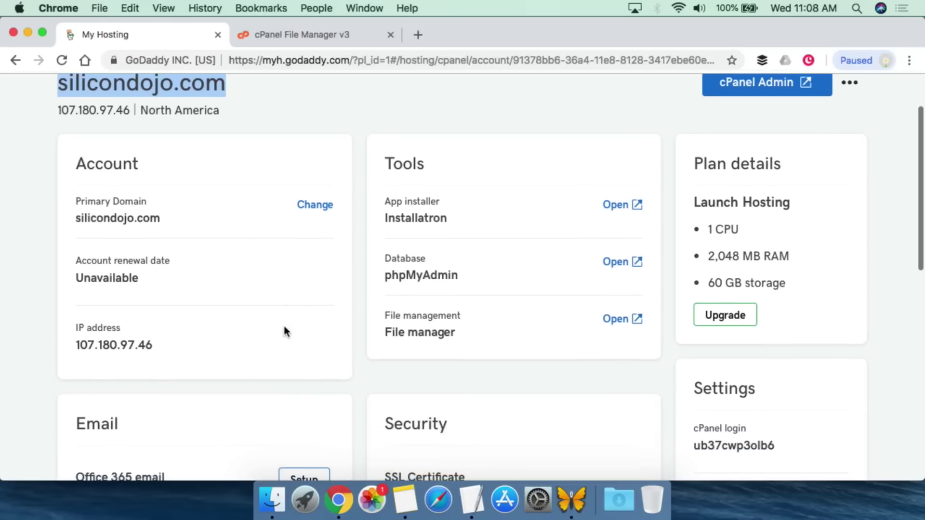
double_click(126, 199)
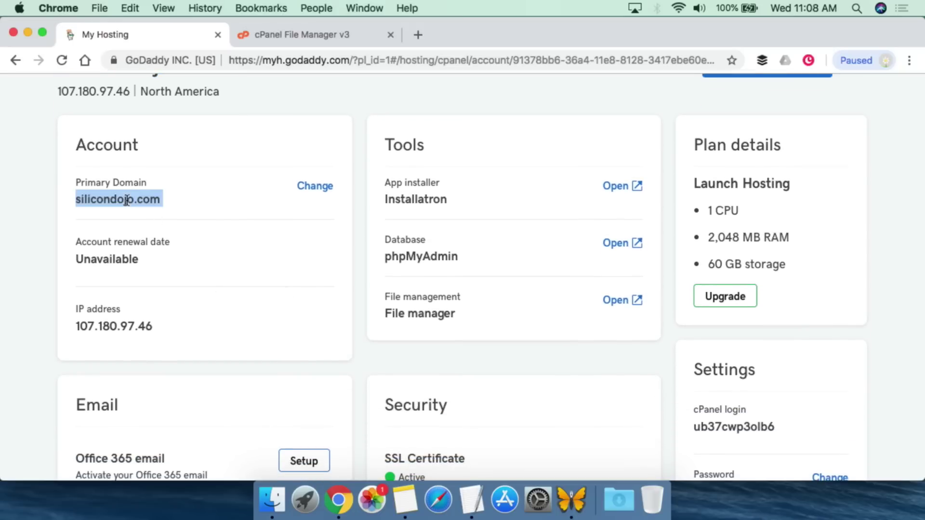
scroll(167, 305, "down", 2)
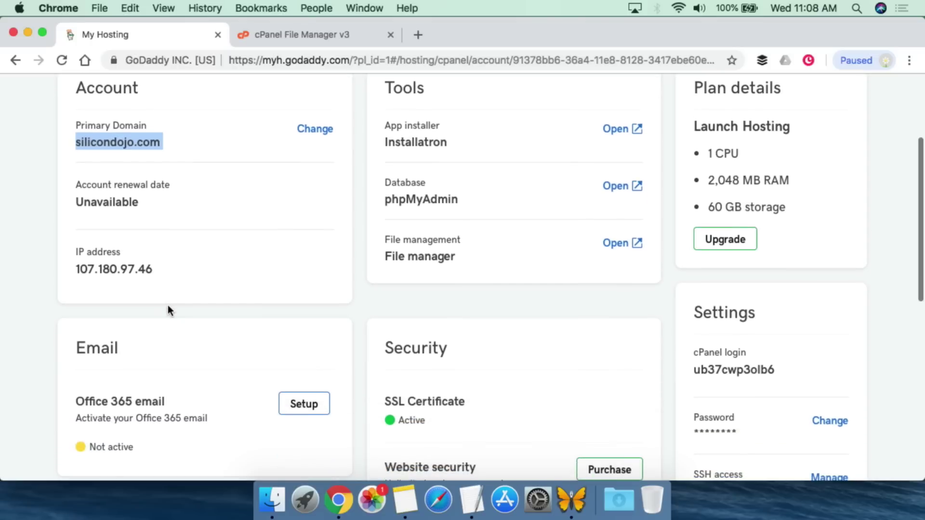
double_click(138, 272)
scroll(223, 304, "up", 2)
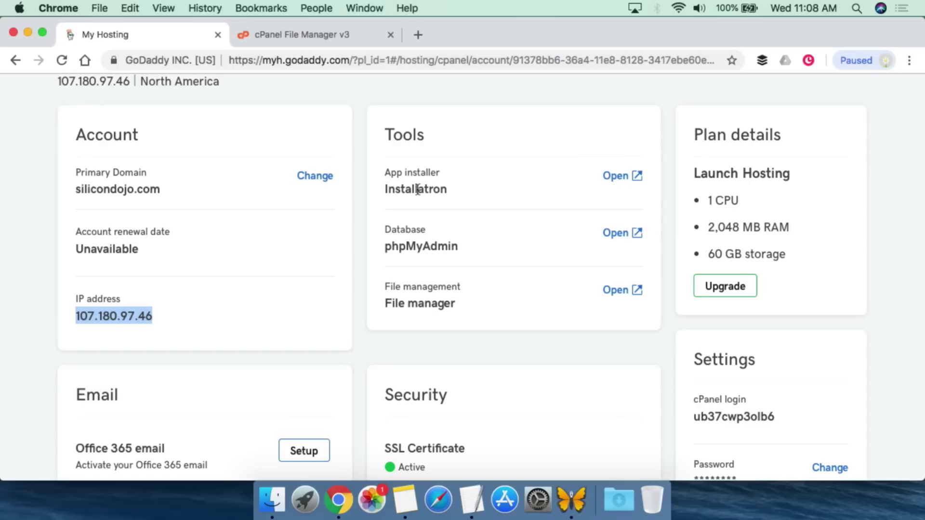
double_click(427, 245)
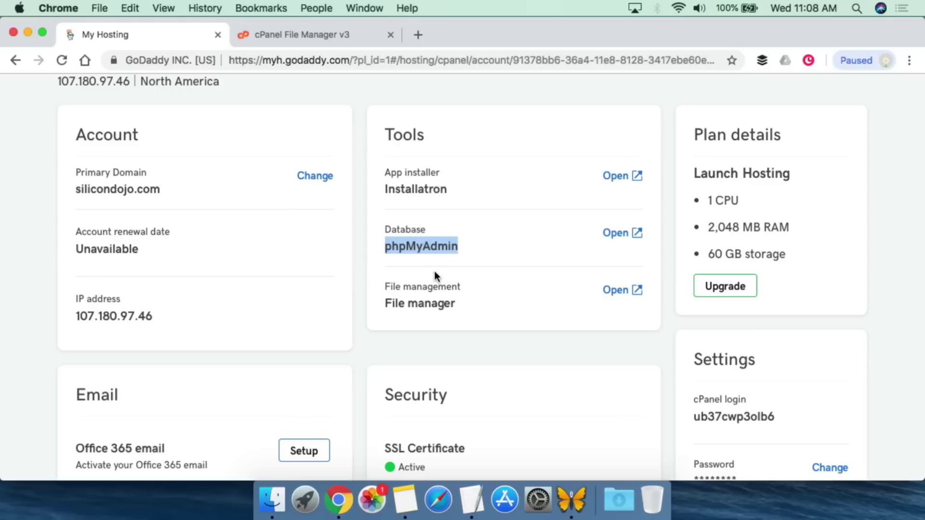
Step: Launch File manager from the Tools card in a new tab
scroll(458, 335, "down", 2)
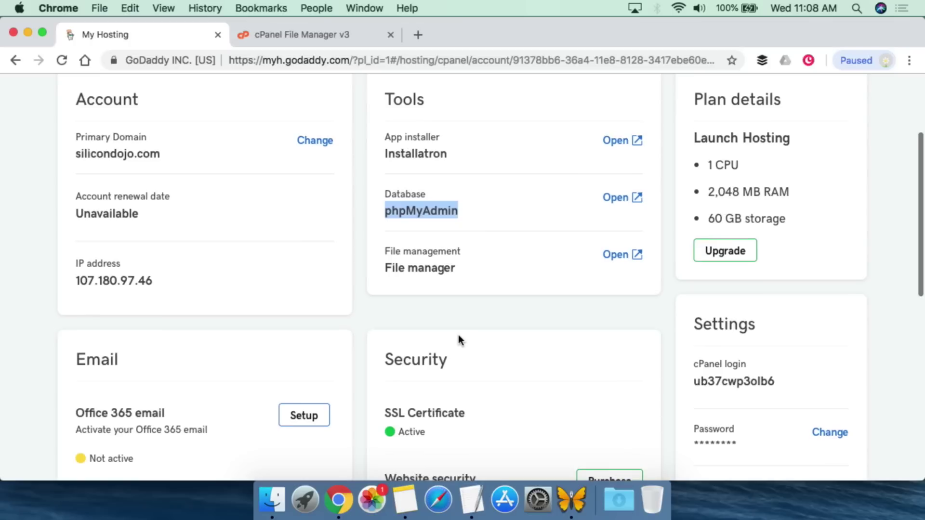
triple_click(416, 266)
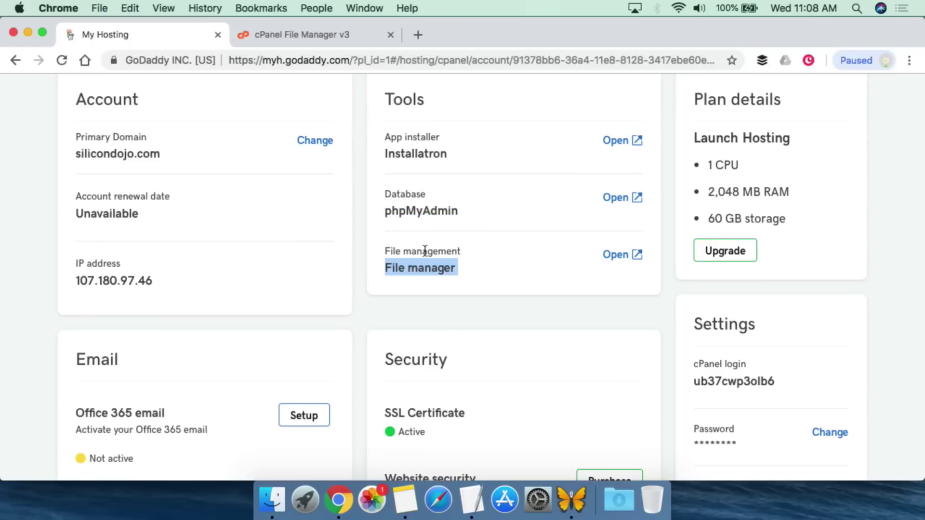
double_click(423, 251)
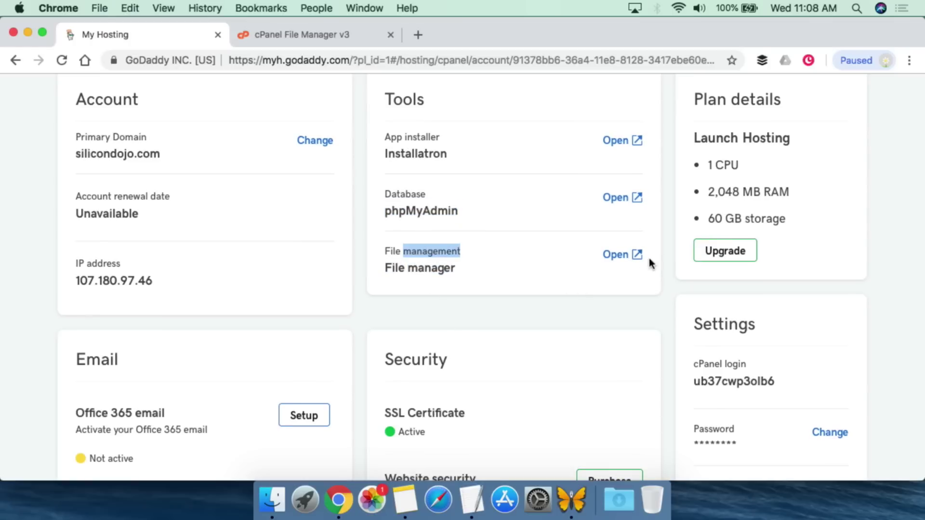
left_click(628, 257)
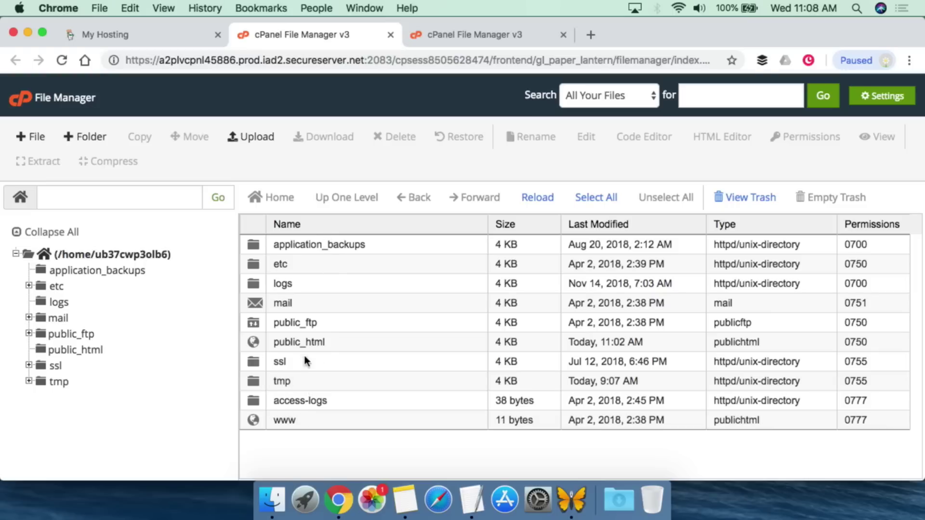
Step: Cancel an accidental rename, then open the empty public_html folder
double_click(315, 342)
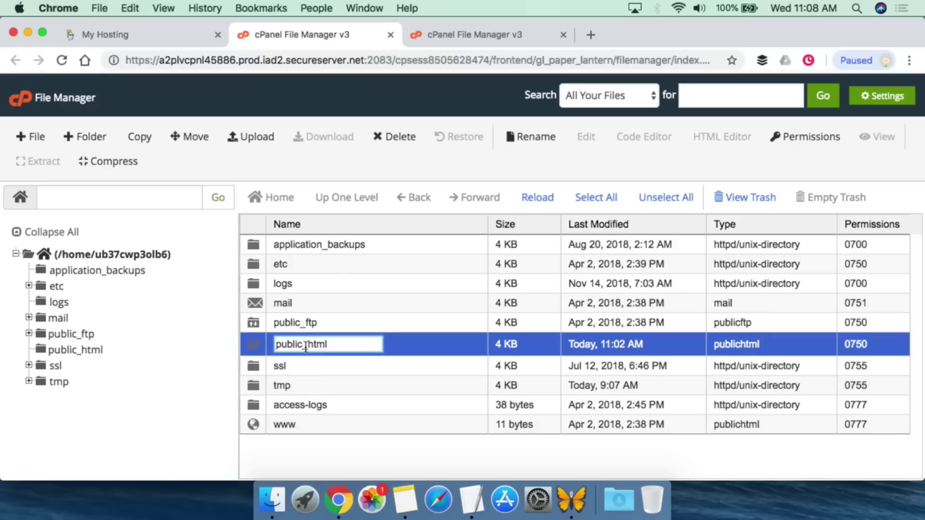
left_click(311, 363)
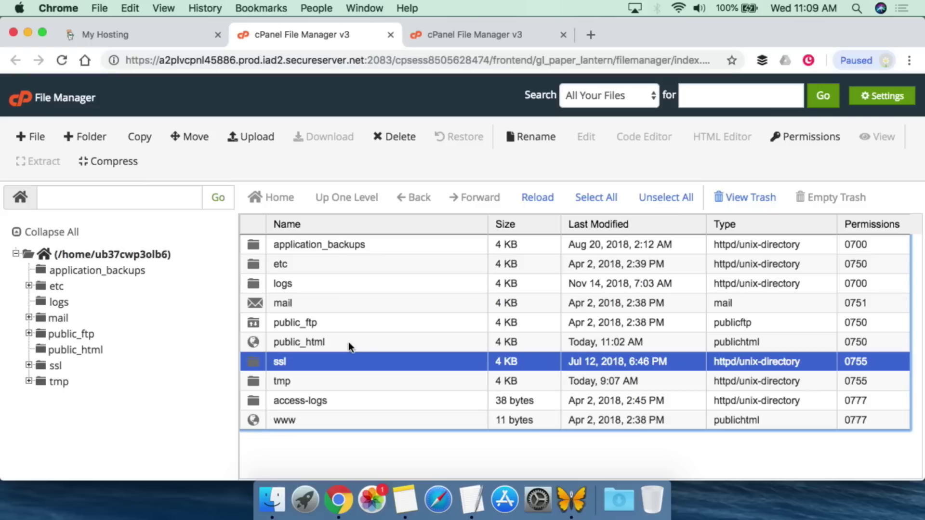
double_click(259, 343)
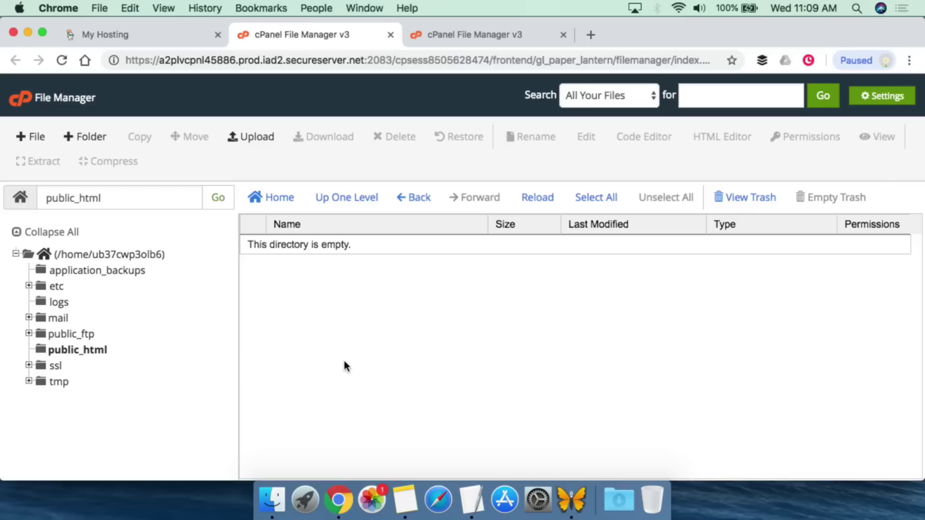
left_click(563, 35)
left_click(419, 35)
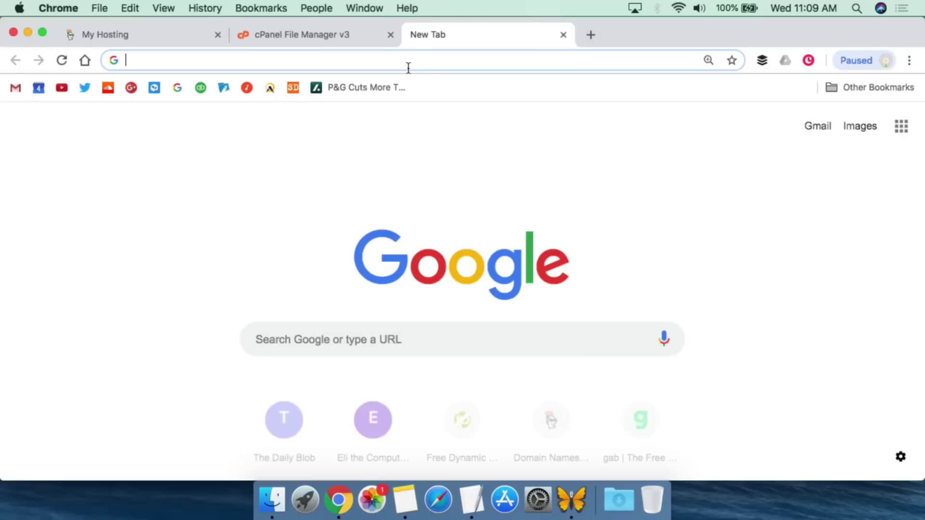
type("www.")
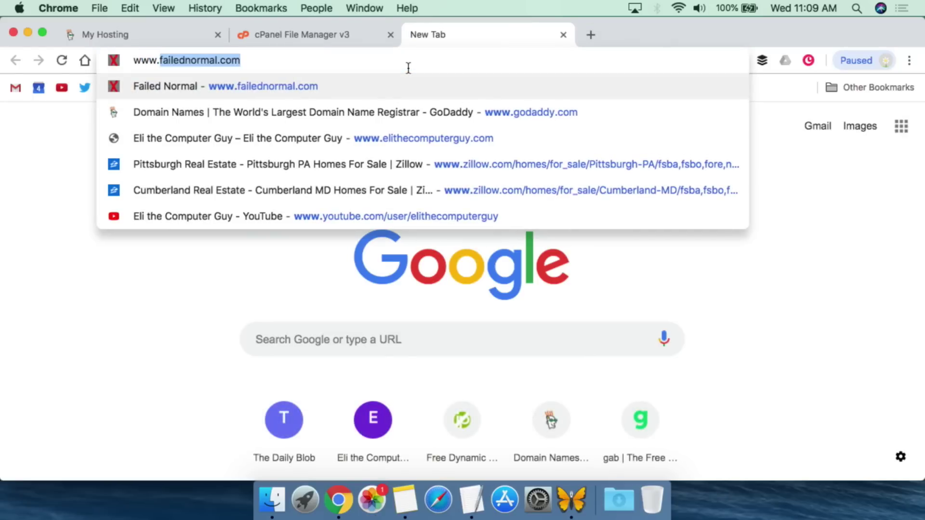
type("sic")
key("BackSpace")
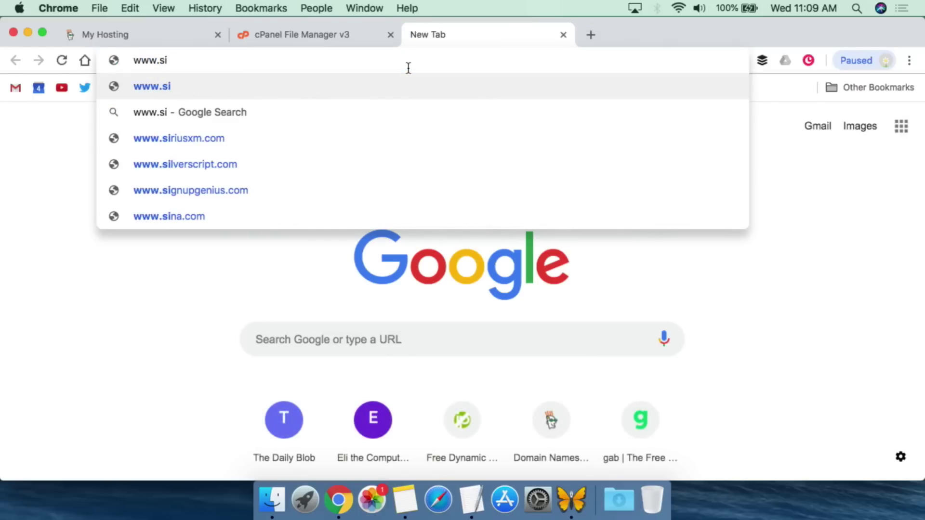
type("licondojo")
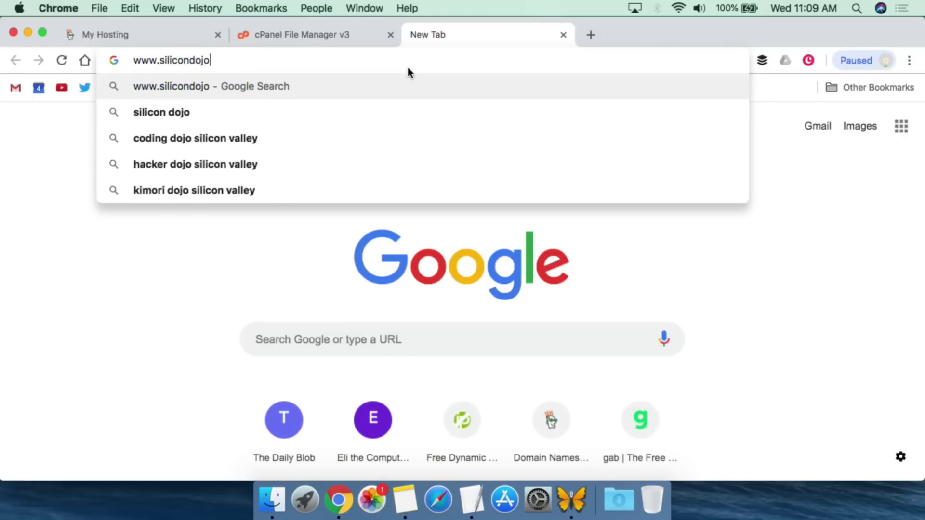
type(".com")
key("Return")
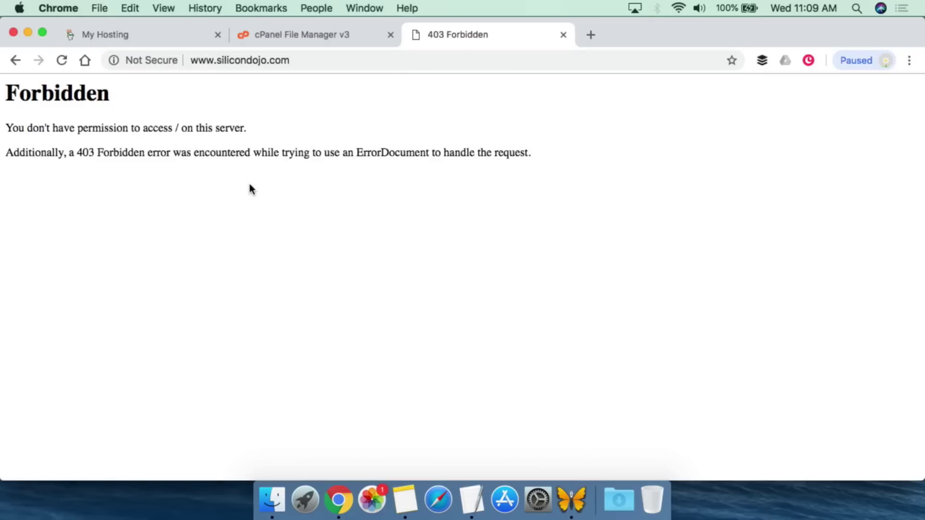
left_click(304, 36)
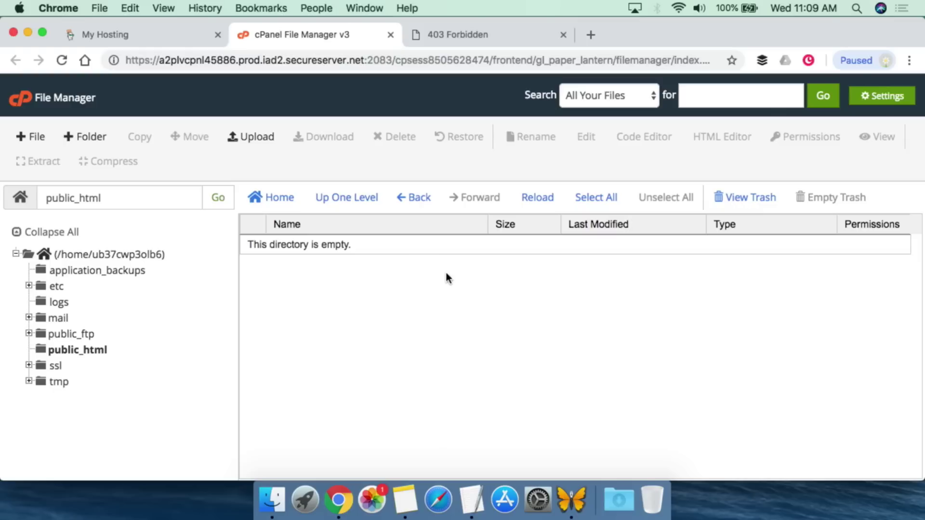
Step: Upload the test file from the Desktop into public_html
left_click(252, 140)
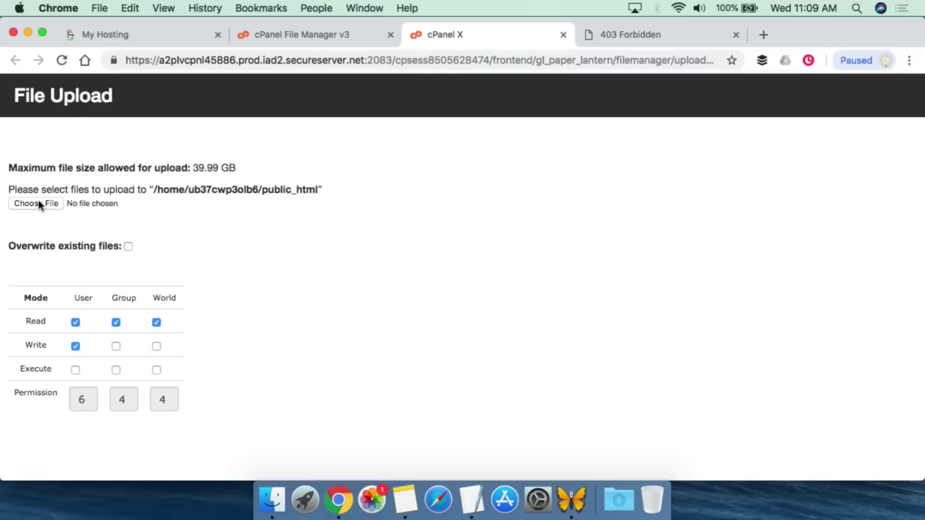
left_click(62, 203)
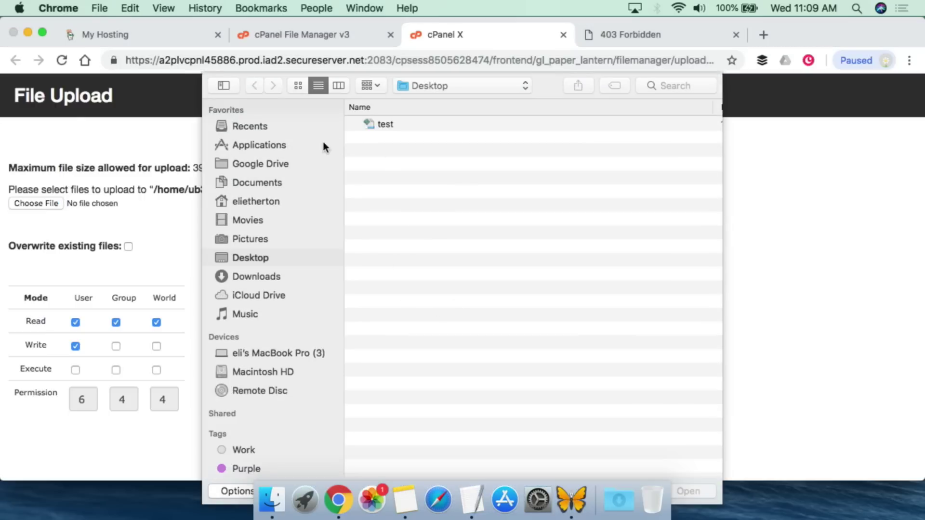
left_click(428, 88)
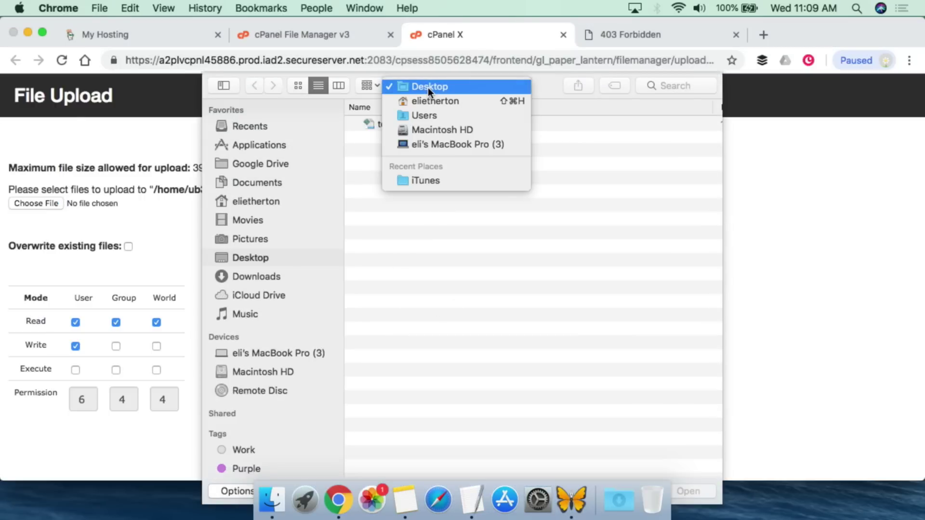
left_click(427, 87)
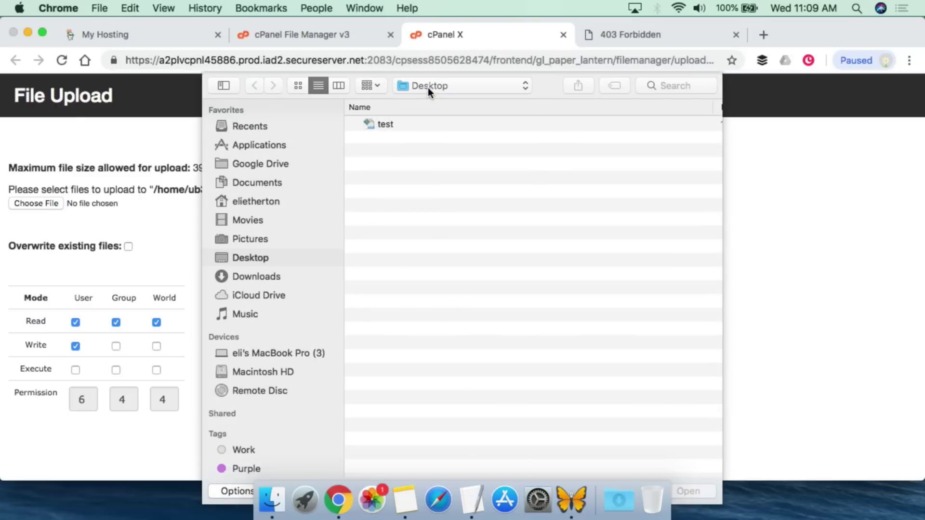
left_click(394, 127)
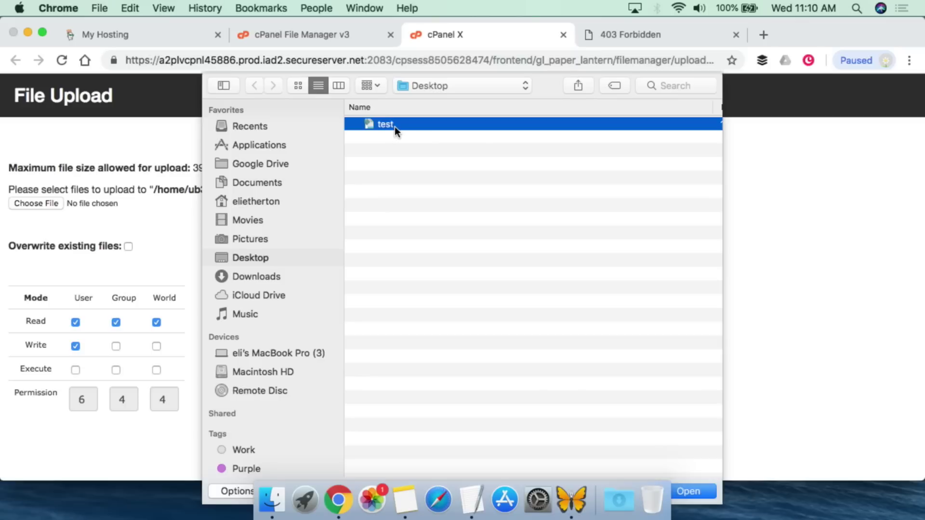
left_click(696, 492)
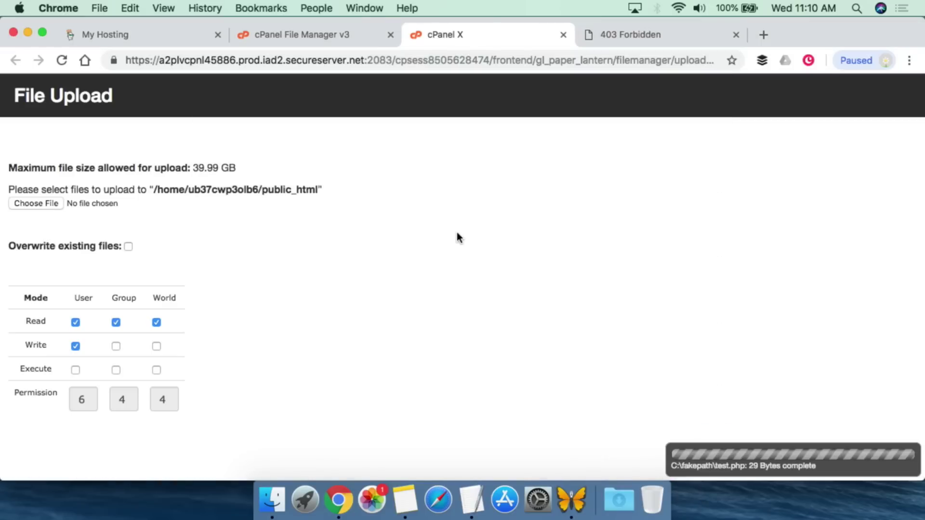
Step: Refresh File Manager and reopen public_html to show test.php (29 bytes)
left_click(345, 36)
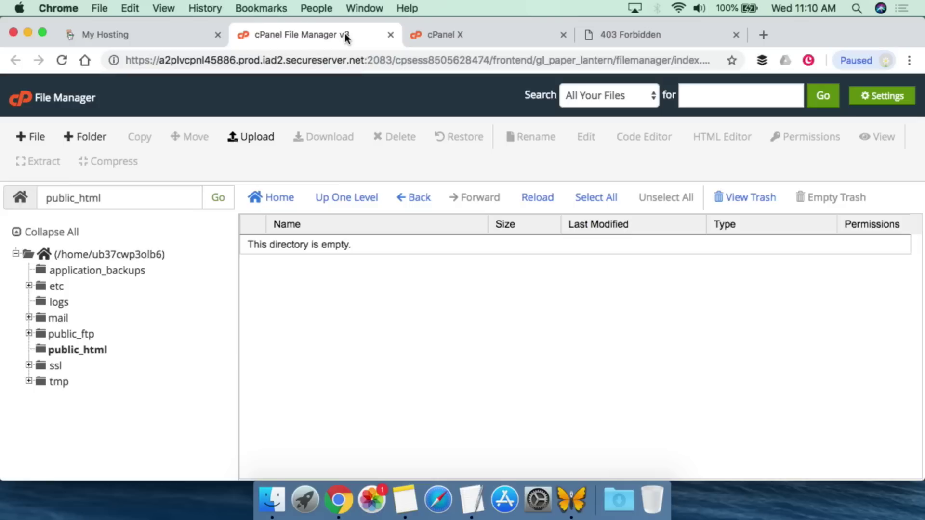
left_click(64, 60)
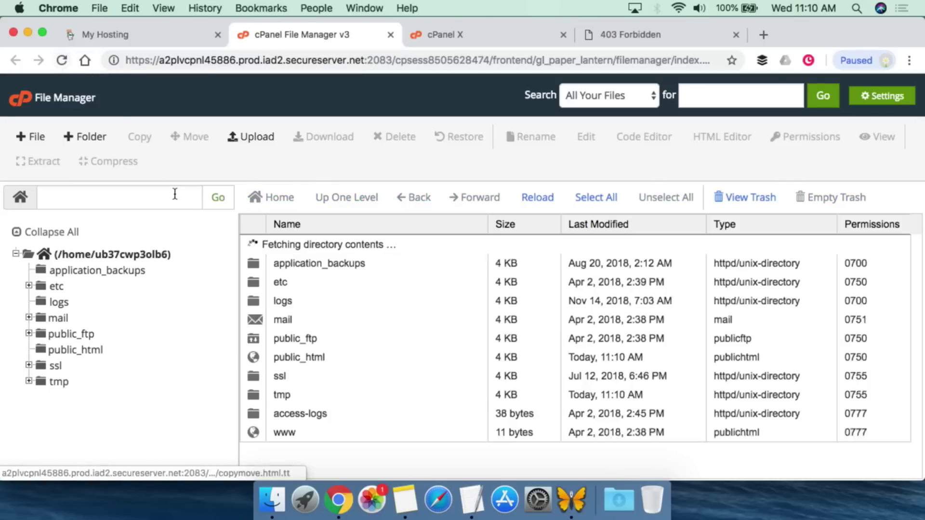
double_click(256, 345)
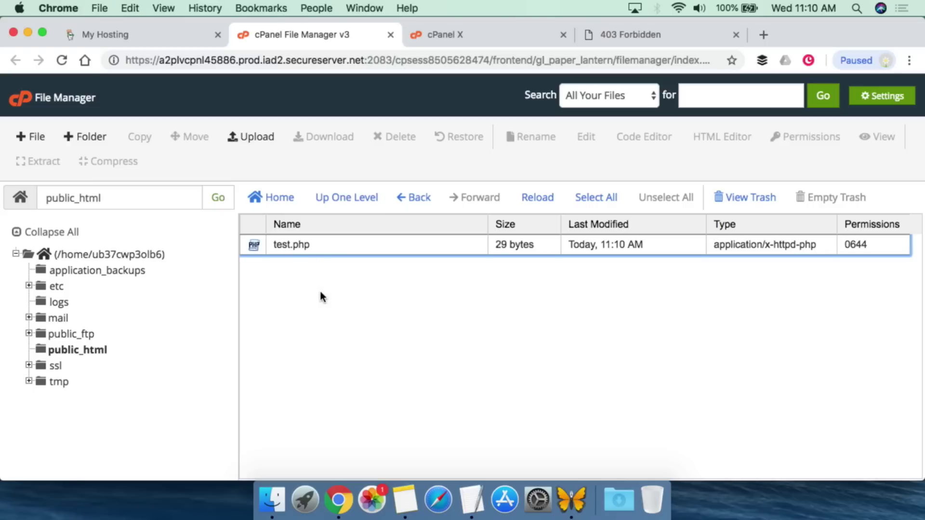
left_click(628, 35)
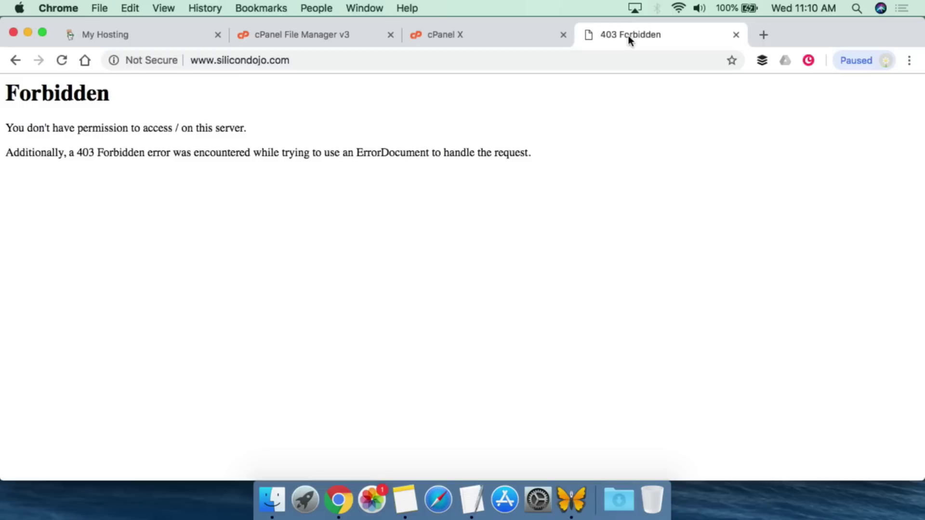
left_click(320, 58)
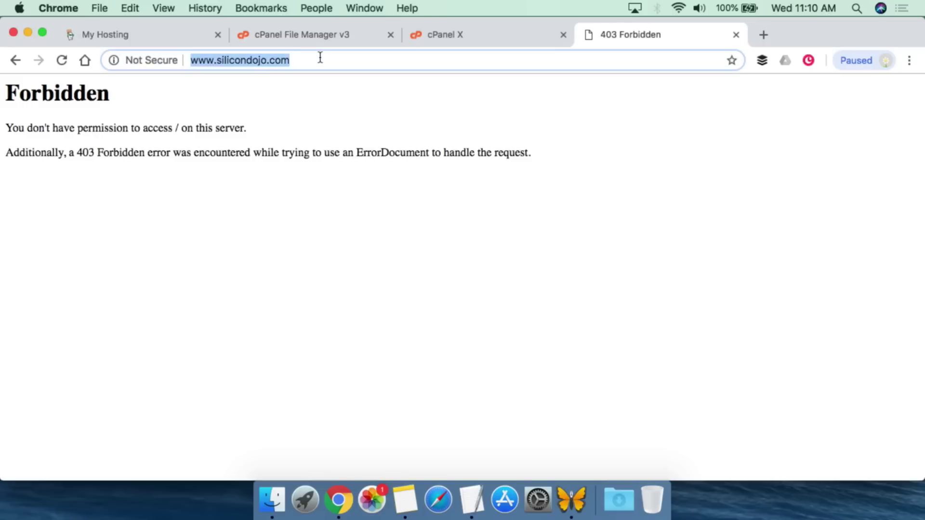
key("Return")
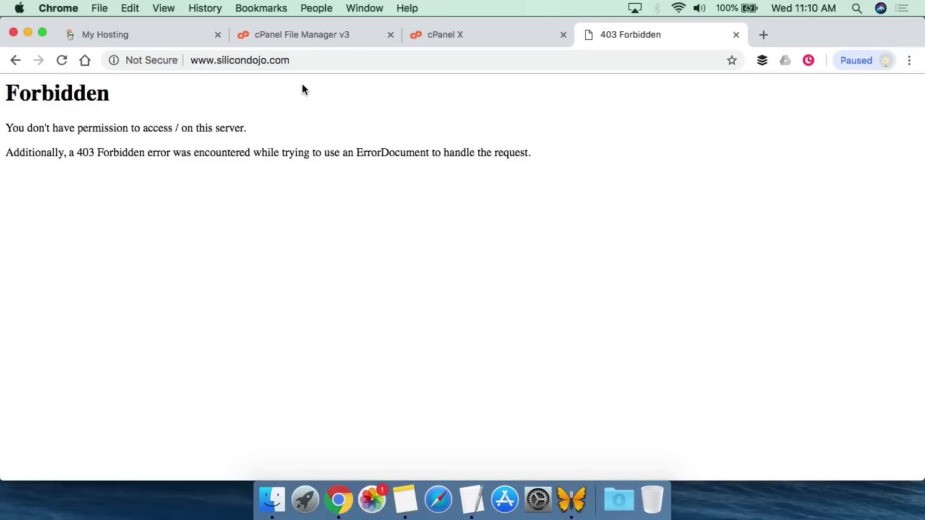
left_click(318, 61)
left_click(320, 61)
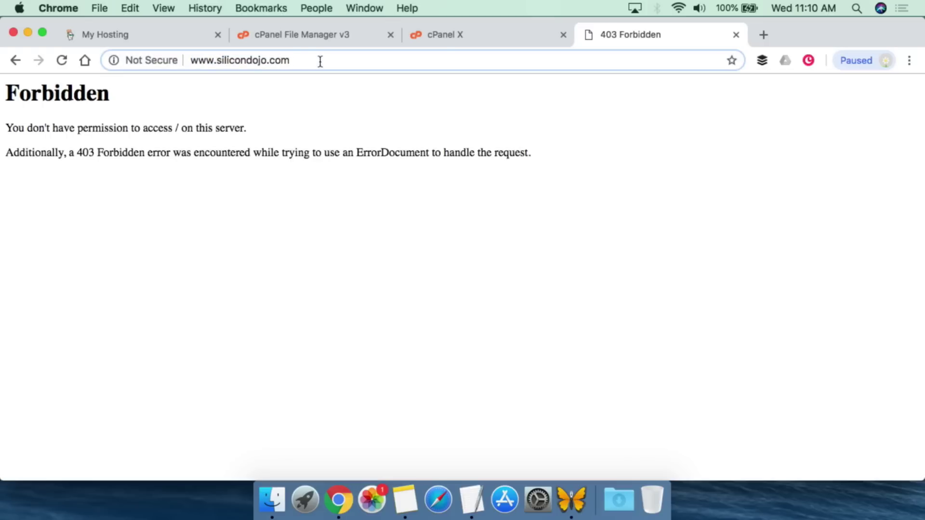
type("/test.p")
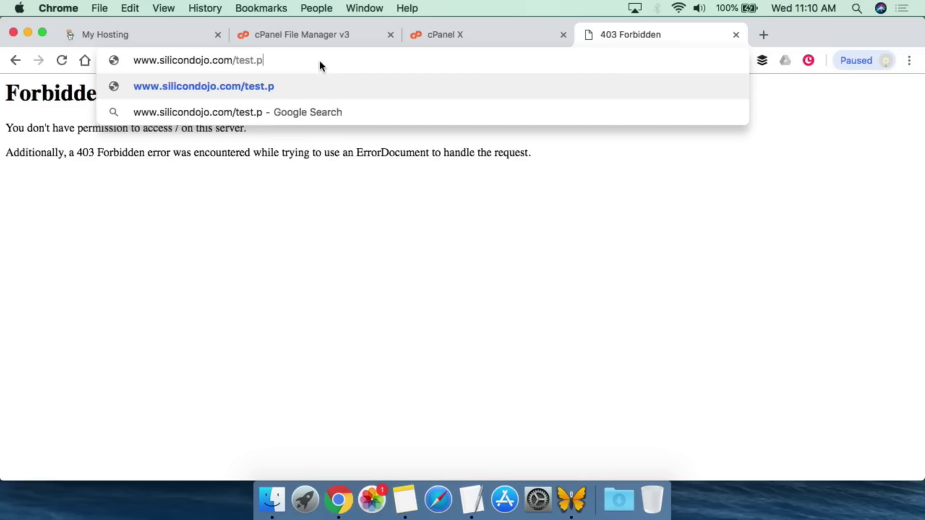
type("hp")
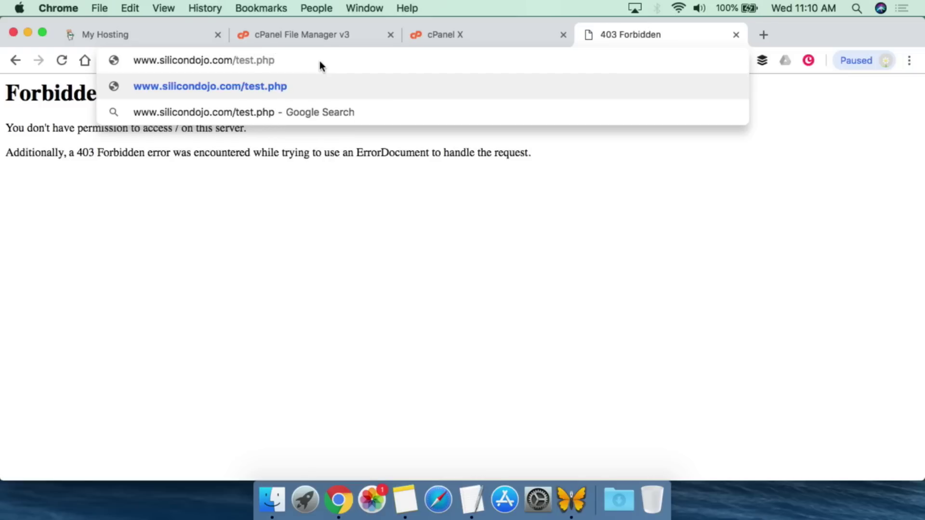
key("Return")
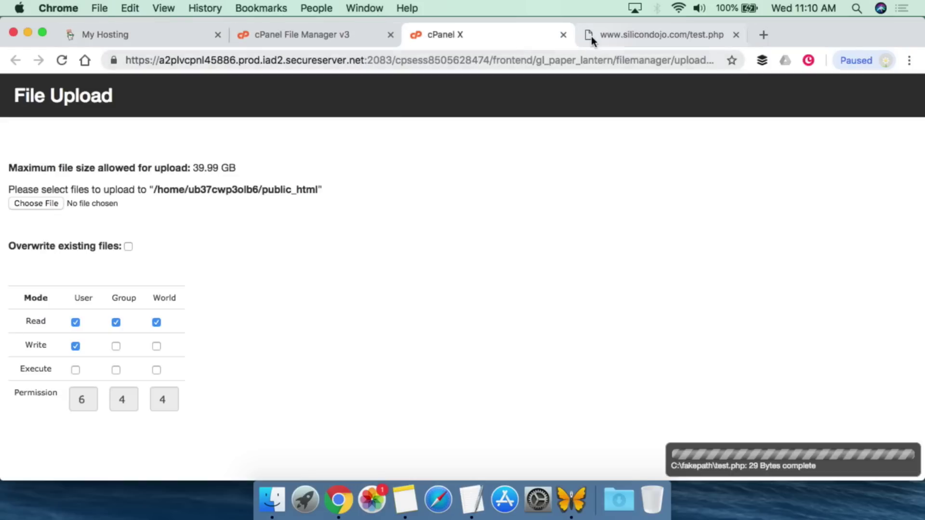
Step: Return to the public_html listing and rename test.php to index.php
left_click(563, 35)
left_click(344, 32)
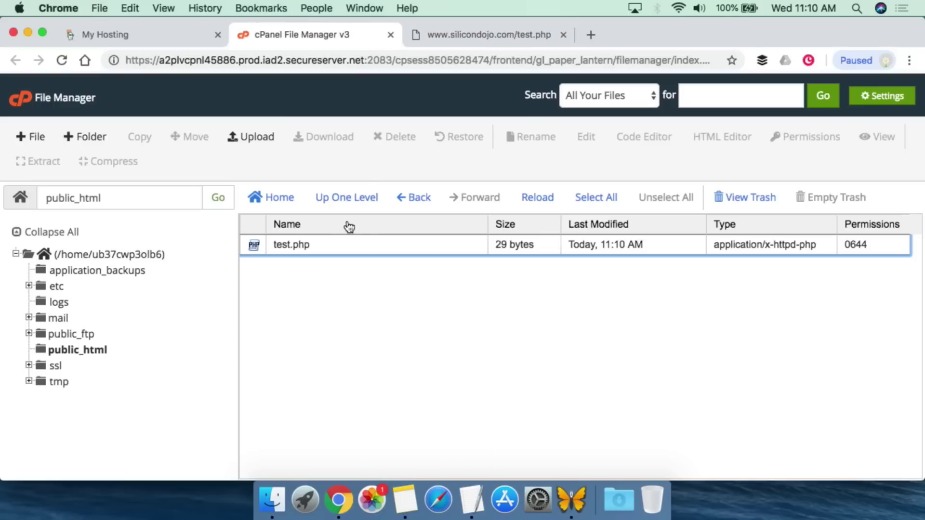
left_click(254, 245)
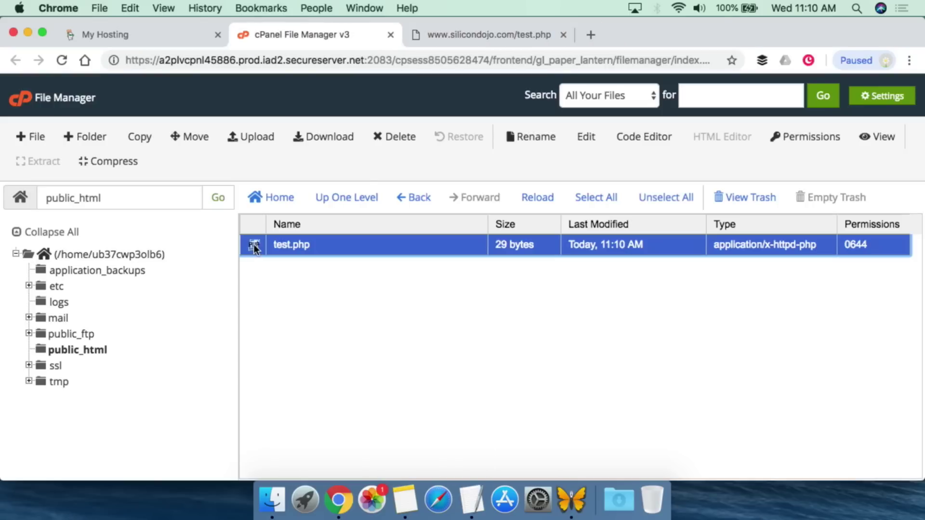
right_click(254, 244)
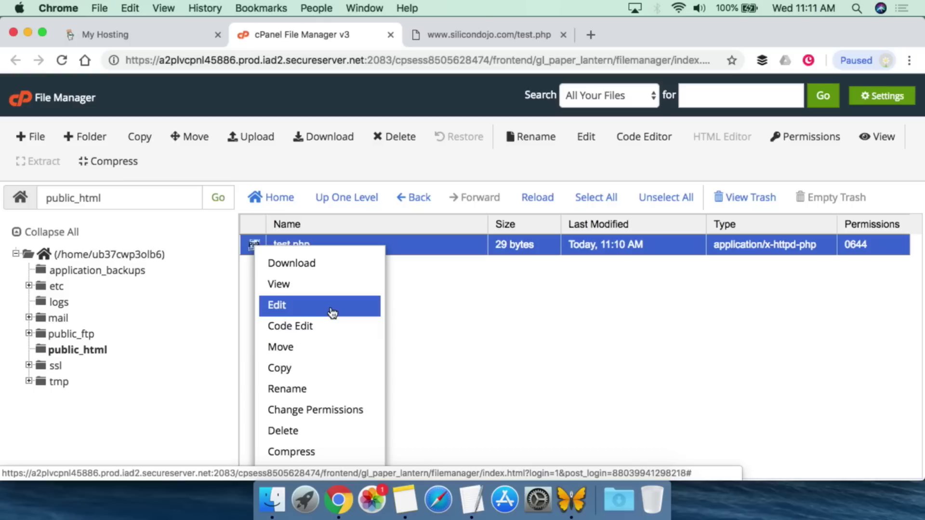
left_click(306, 389)
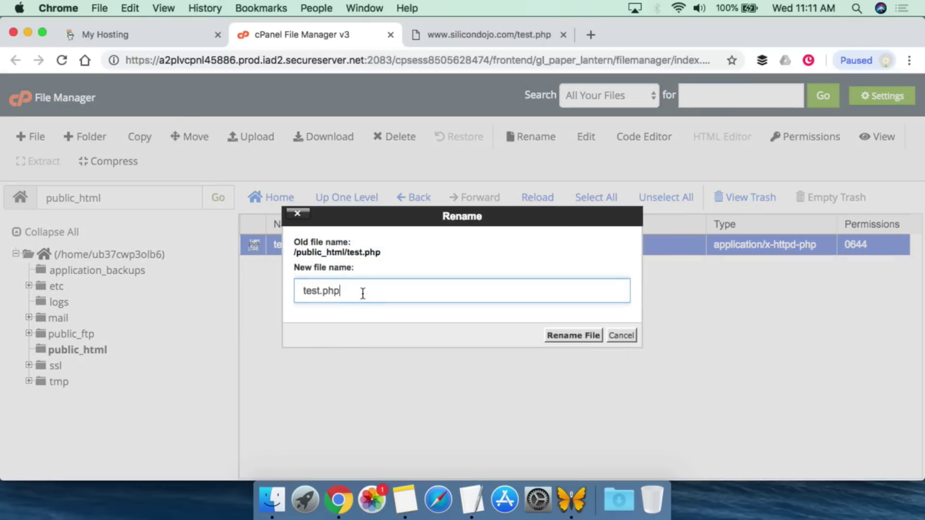
key("BackSpace")
key("BackSpace")
key("BackSpace")
key("BackSpace")
key("BackSpace")
key("BackSpace")
key("BackSpace")
key("BackSpace")
type("index.php")
left_click(573, 336)
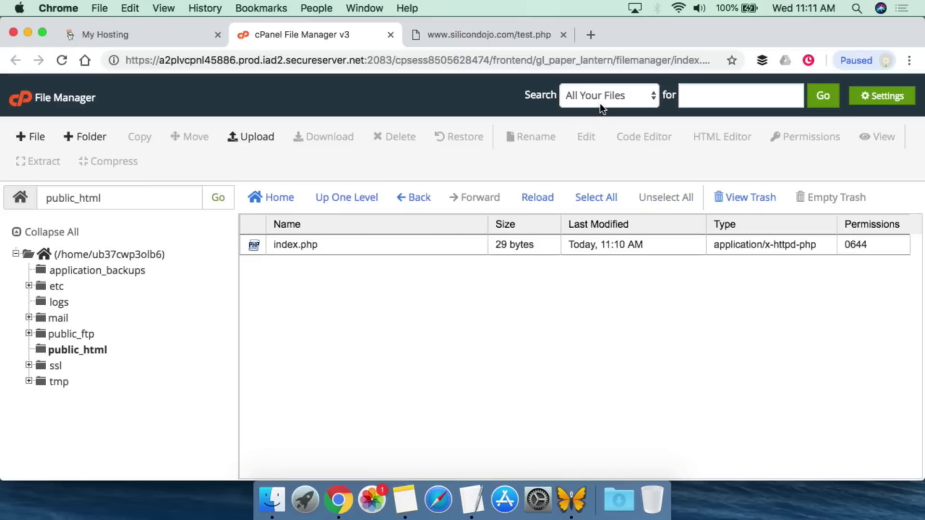
Step: Close the test.php tab and open silicondojo.com in a new tab, showing Hello World
left_click(563, 35)
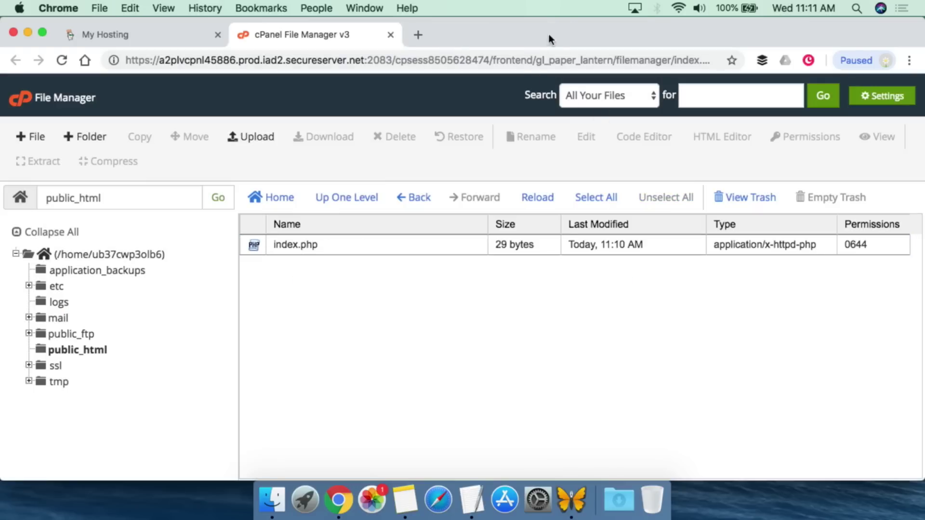
left_click(418, 34)
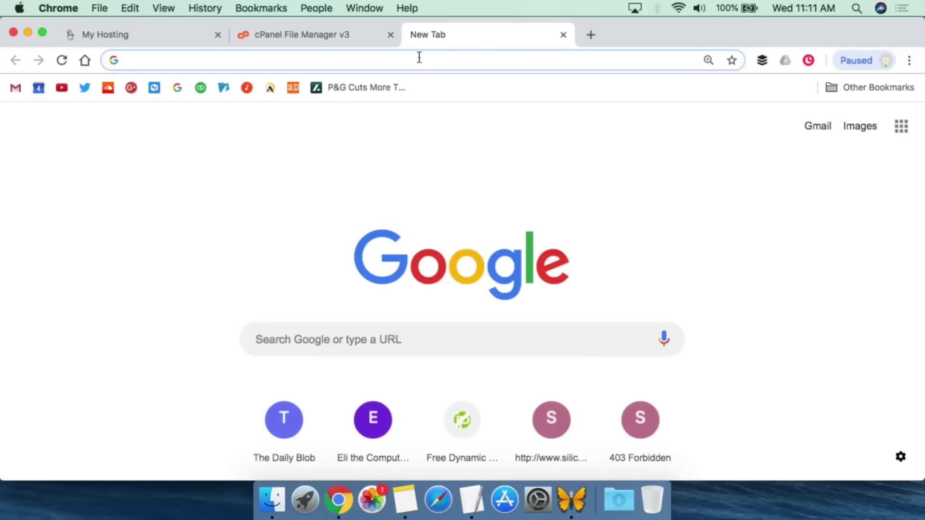
type("sili")
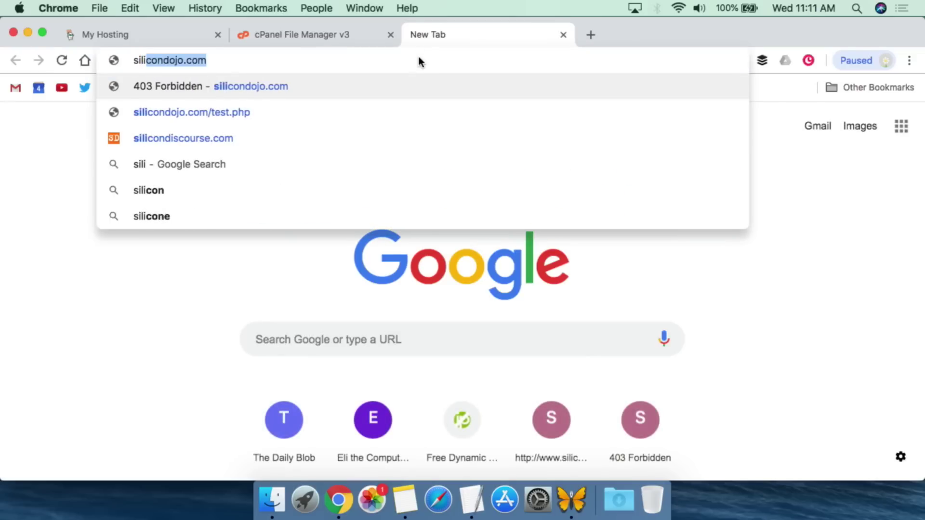
key("Return")
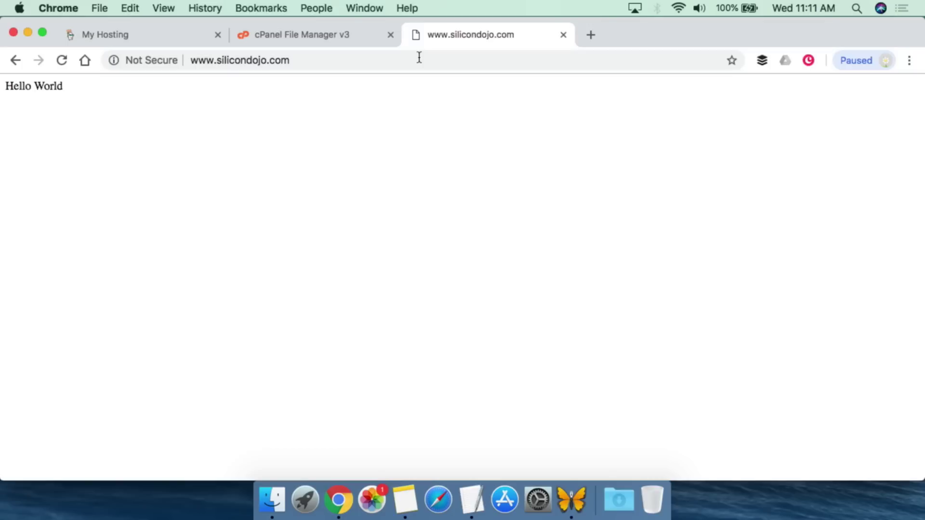
Step: Switch back to File Manager, where public_html lists index.php
left_click(350, 35)
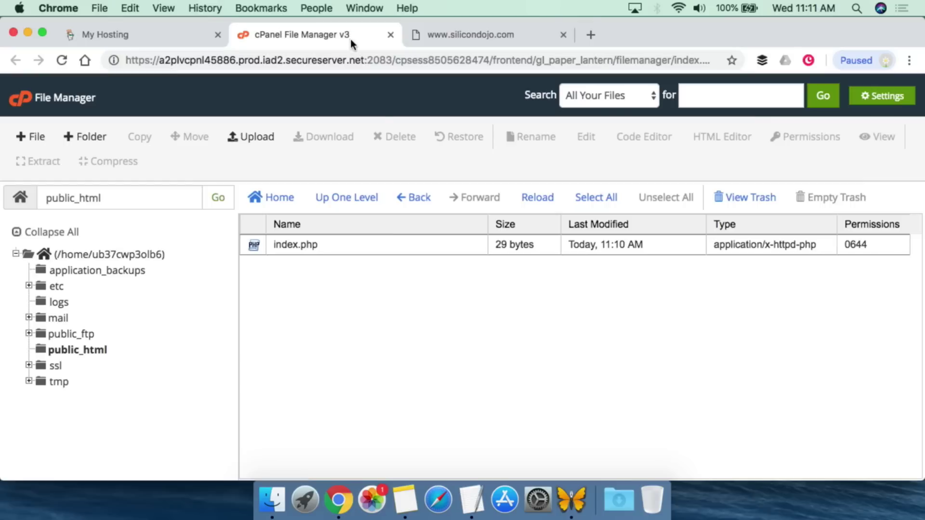